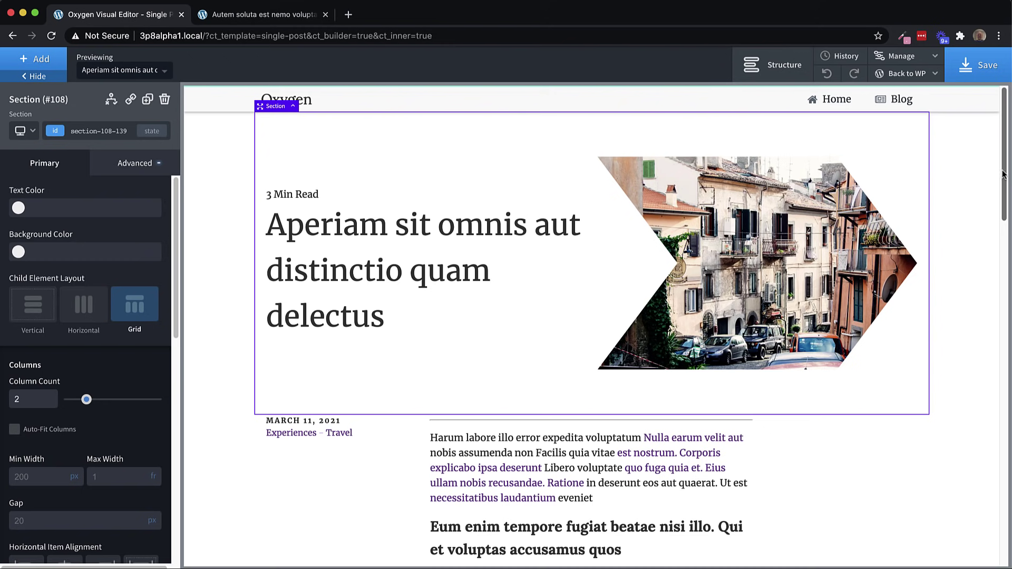
# - Open the mystyles stylesheet from Manage > Stylesheets in the code editor
pyautogui.click(920, 57)
pyautogui.click(915, 94)
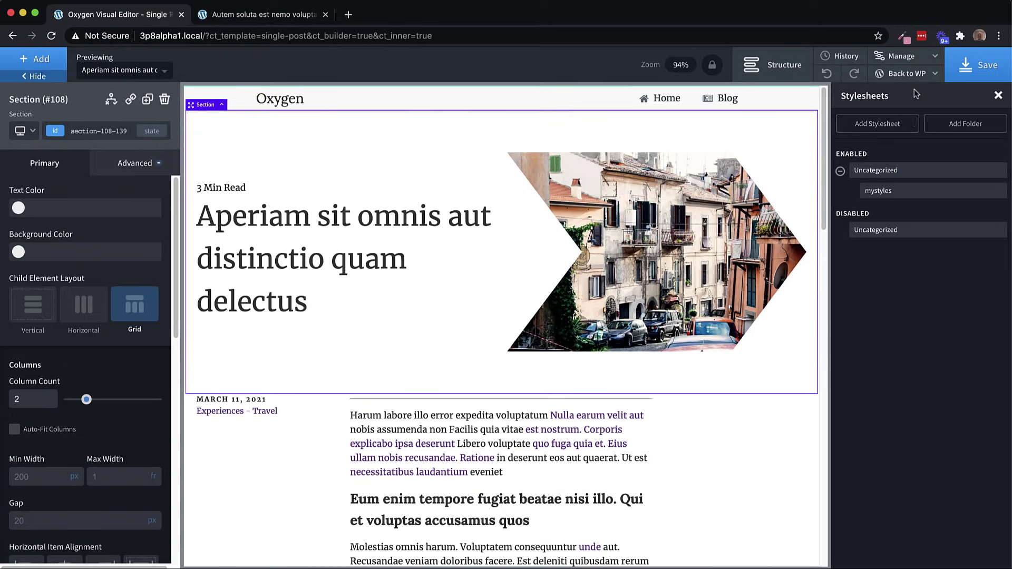
pyautogui.click(912, 199)
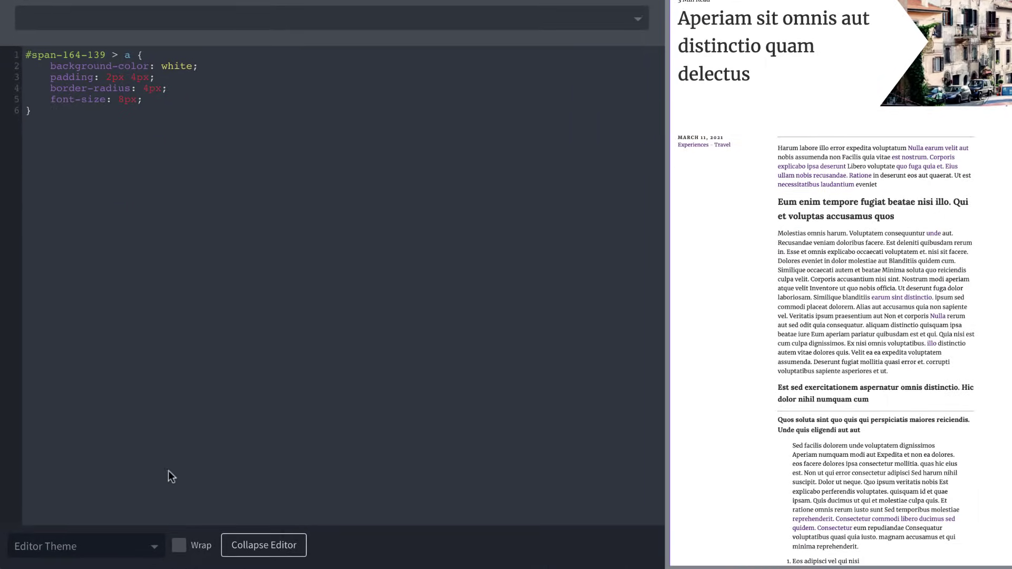
# - Try the Dracula, Midnight and Eclipse editor themes, settling on Dracula
pyautogui.click(146, 558)
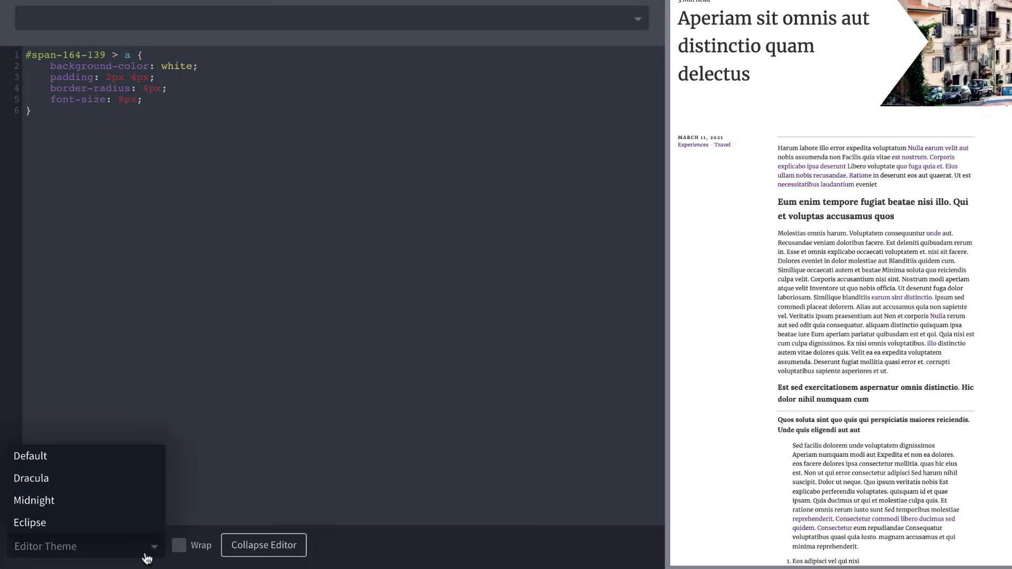
pyautogui.click(128, 487)
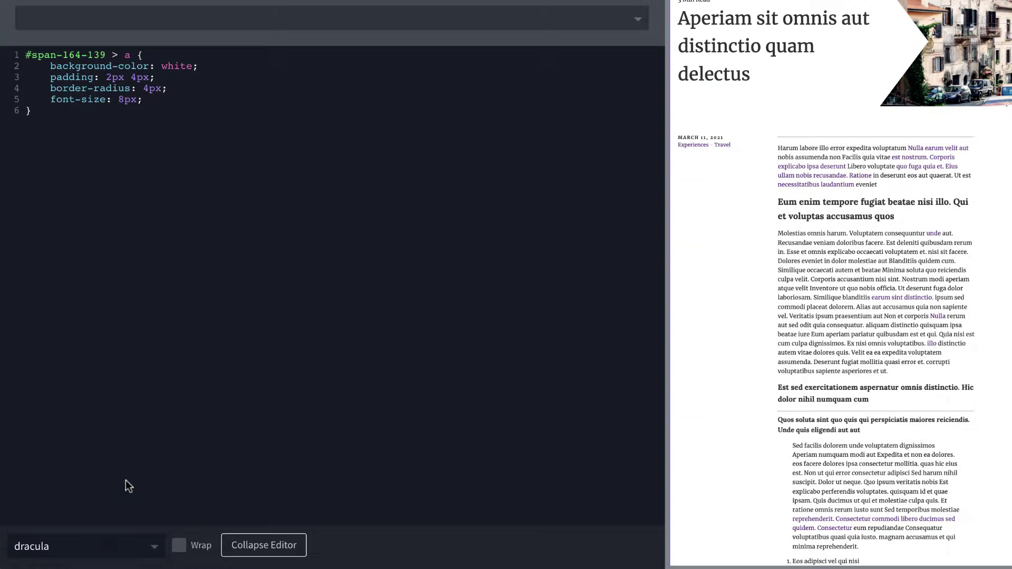
pyautogui.click(136, 553)
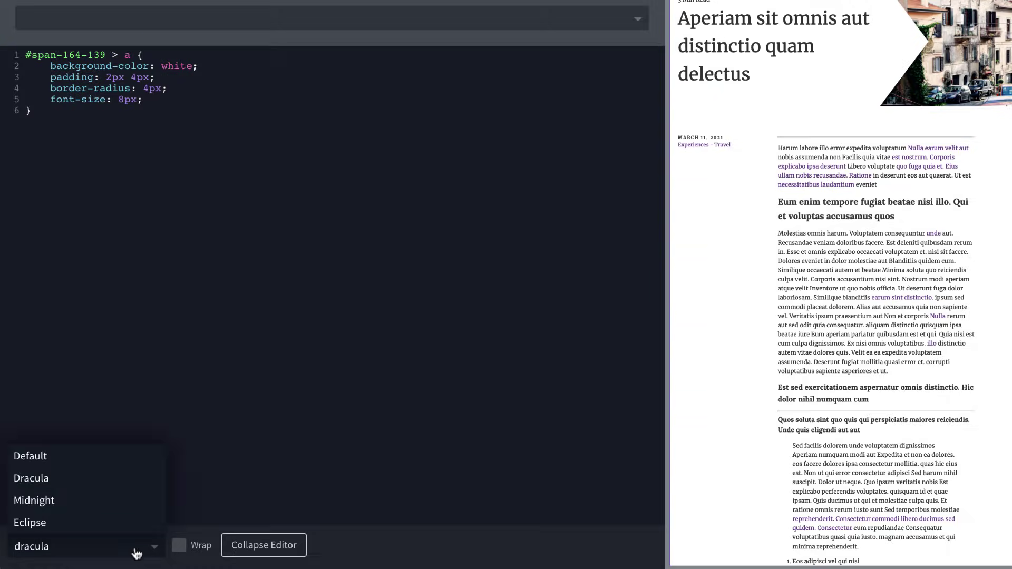
pyautogui.click(124, 509)
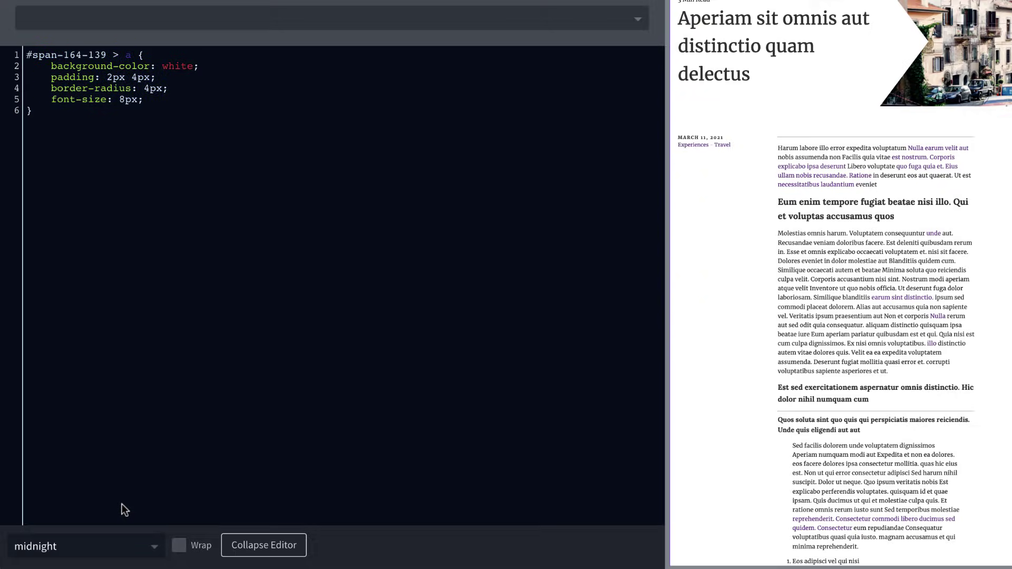
pyautogui.click(119, 548)
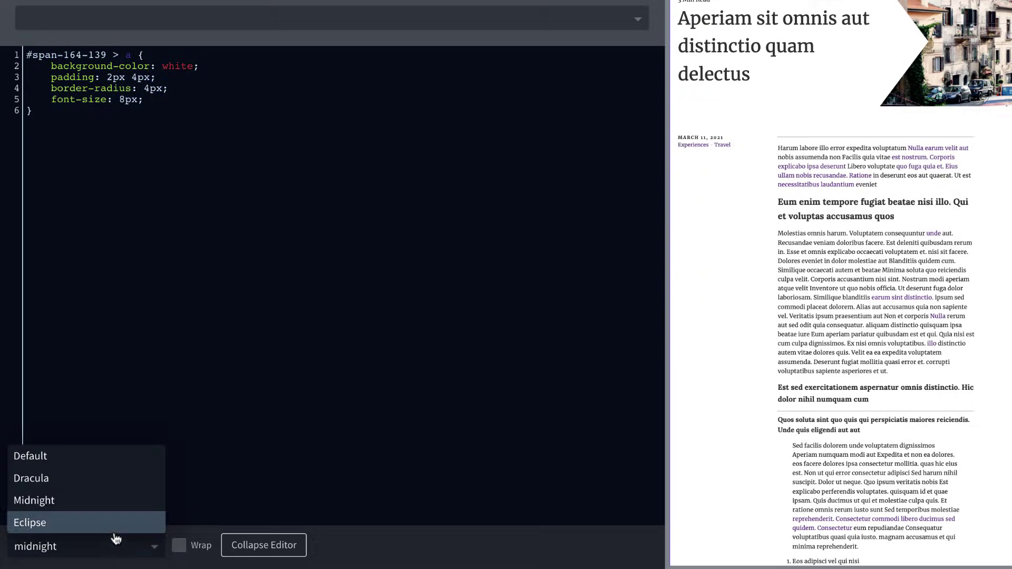
pyautogui.click(111, 525)
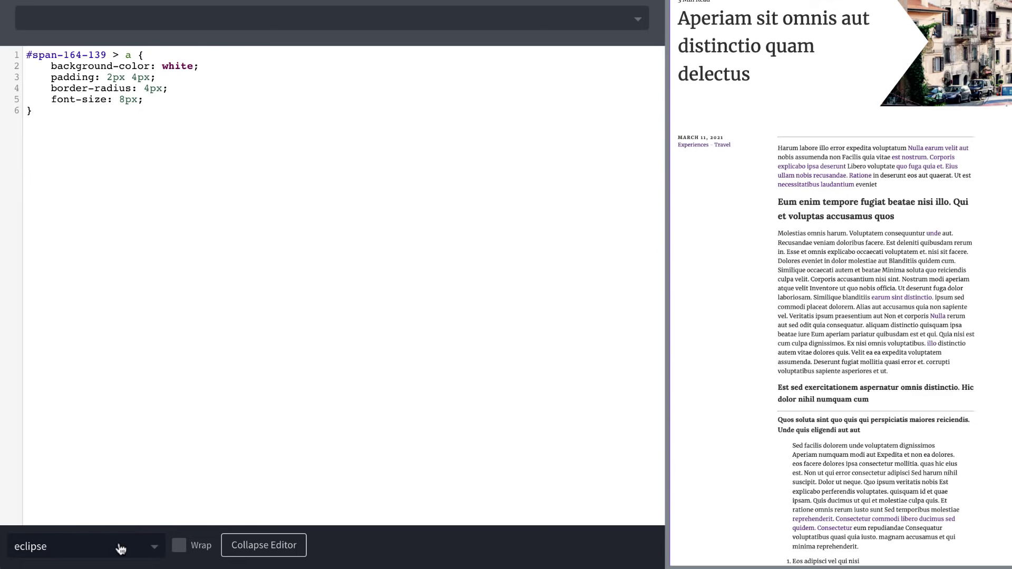
pyautogui.click(121, 549)
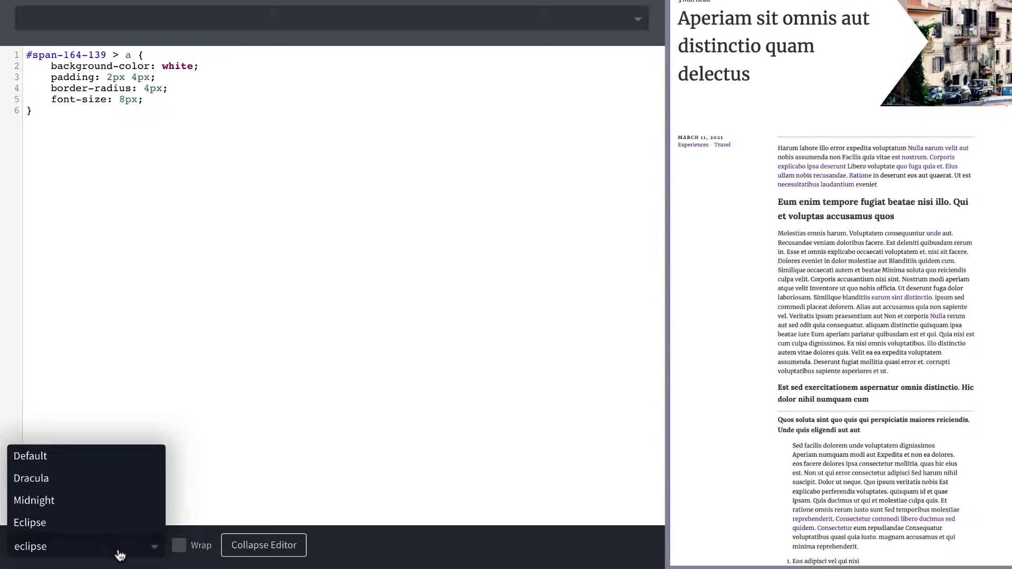
pyautogui.click(102, 485)
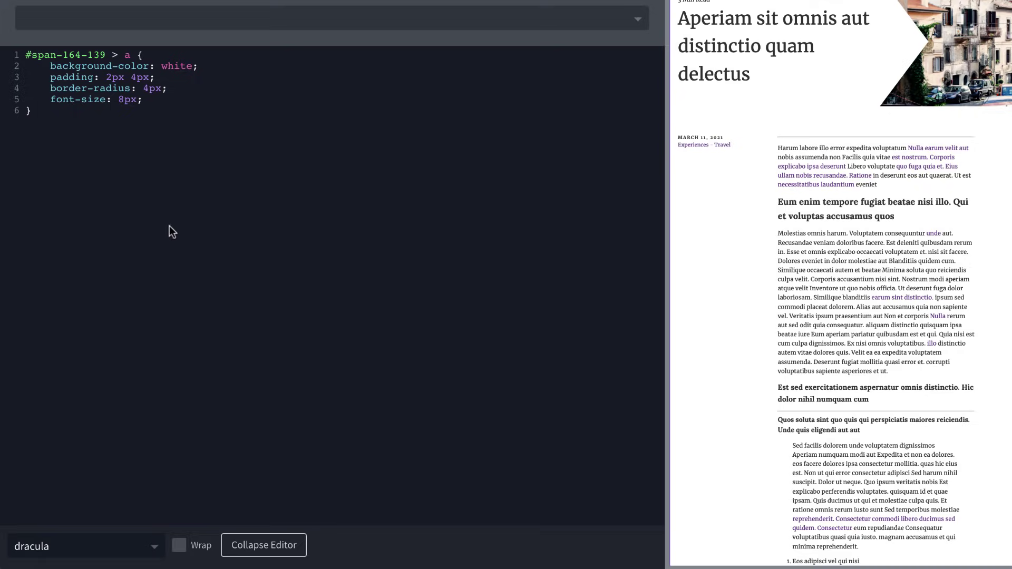
pyautogui.click(63, 112)
# - Write a .my-class rule with font-color: black and background-color: blue below the first rule
pyautogui.press('Return')
pyautogui.press('Return')
pyautogui.write('.my-class {')
pyautogui.press('Return')
pyautogui.write('font=')
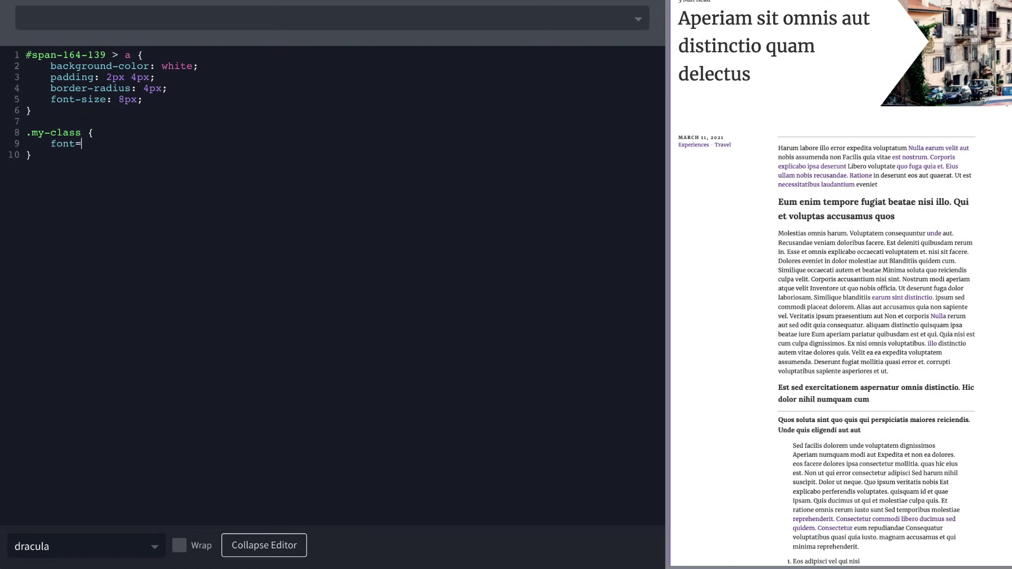
pyautogui.write('color: black;')
pyautogui.press('Return')
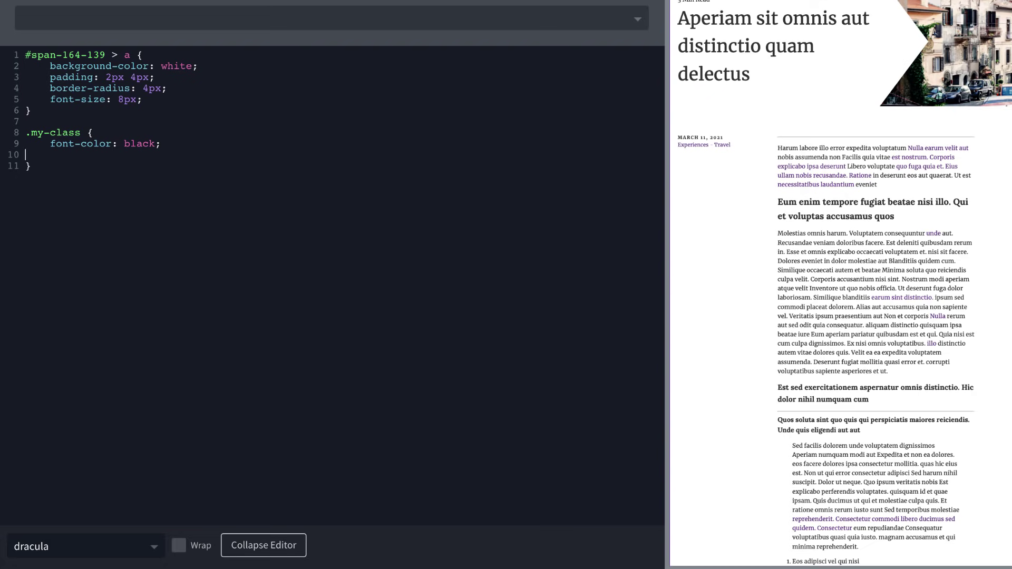
pyautogui.write('background-color: blue;')
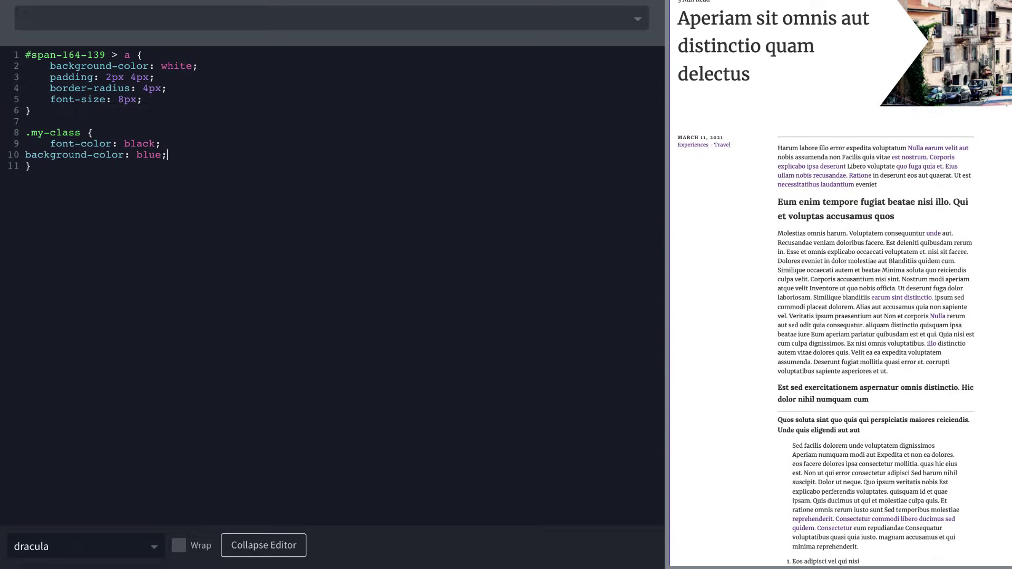
# - Align the .my-class declarations' indentation and remove extra blank lines after the rule
pyautogui.click(112, 188)
pyautogui.moveTo(25, 168); pyautogui.dragTo(5, 54)
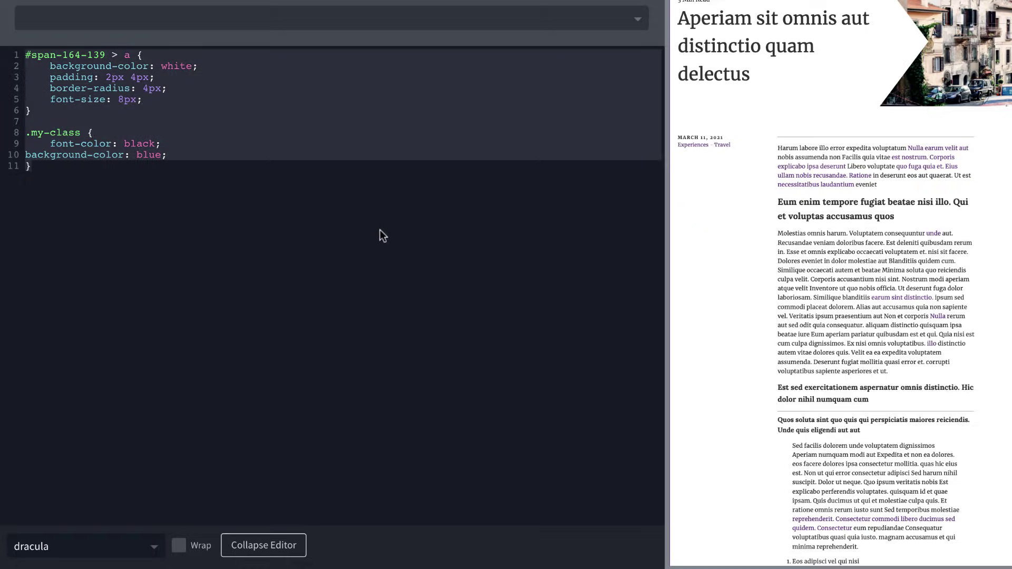
pyautogui.hotkey('shift', 'Tab')
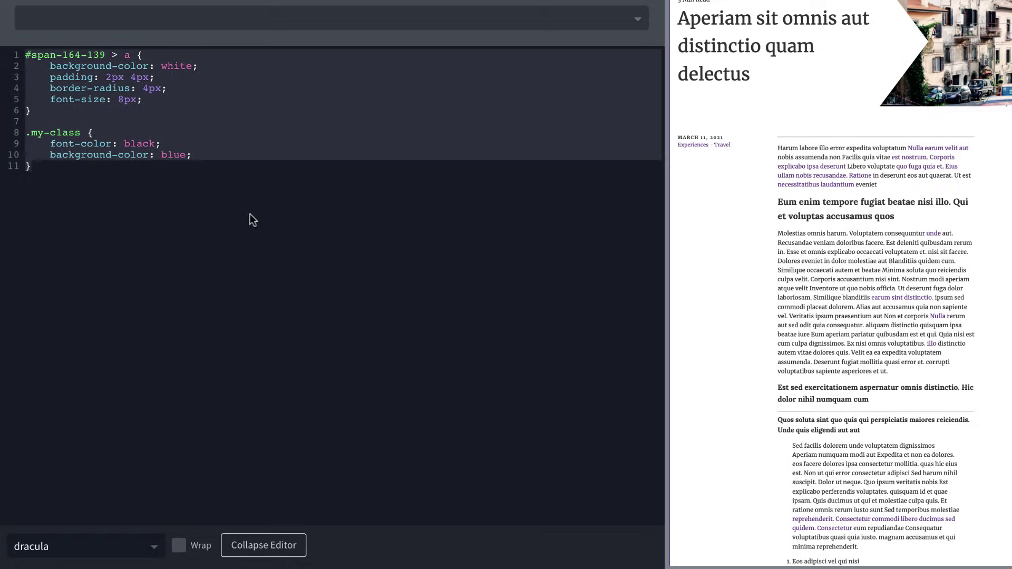
pyautogui.click(81, 176)
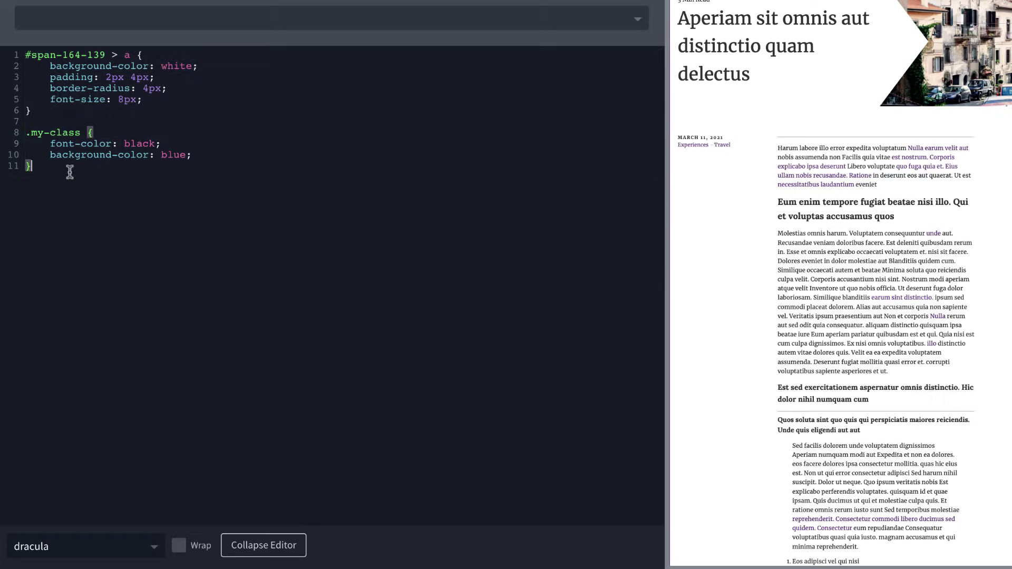
pyautogui.press('Return')
pyautogui.press('Return')
pyautogui.press('Tab')
pyautogui.press('BackSpace')
pyautogui.press('BackSpace')
pyautogui.press('BackSpace')
# - Toggle the code editor's Wrap checkbox on, off, and on again, leaving wrapping enabled
pyautogui.click(180, 546)
pyautogui.click(179, 546)
pyautogui.click(178, 550)
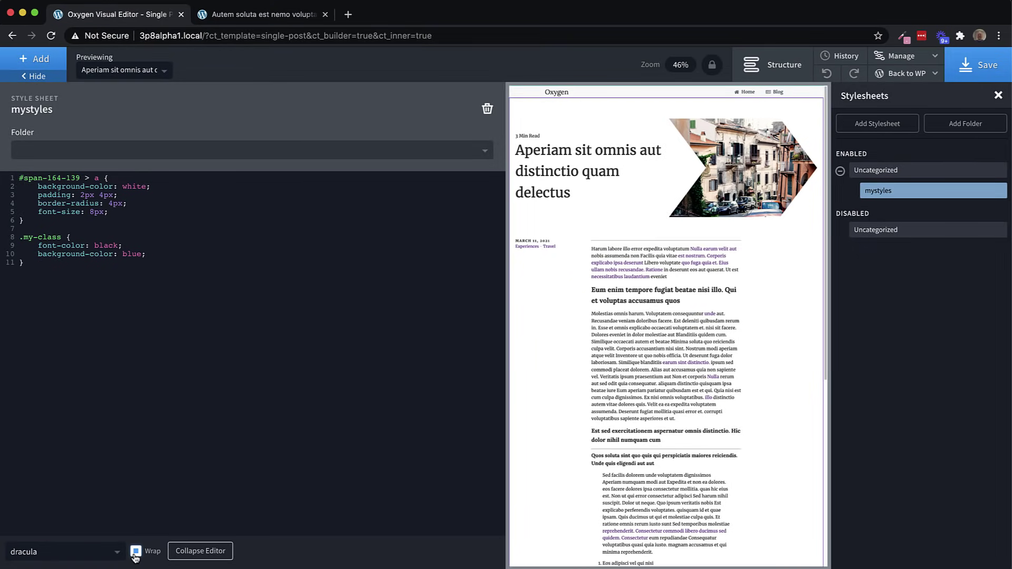
# - Leave the CSS editor by selecting the hero section and scroll down to Related Posts
pyautogui.click(554, 332)
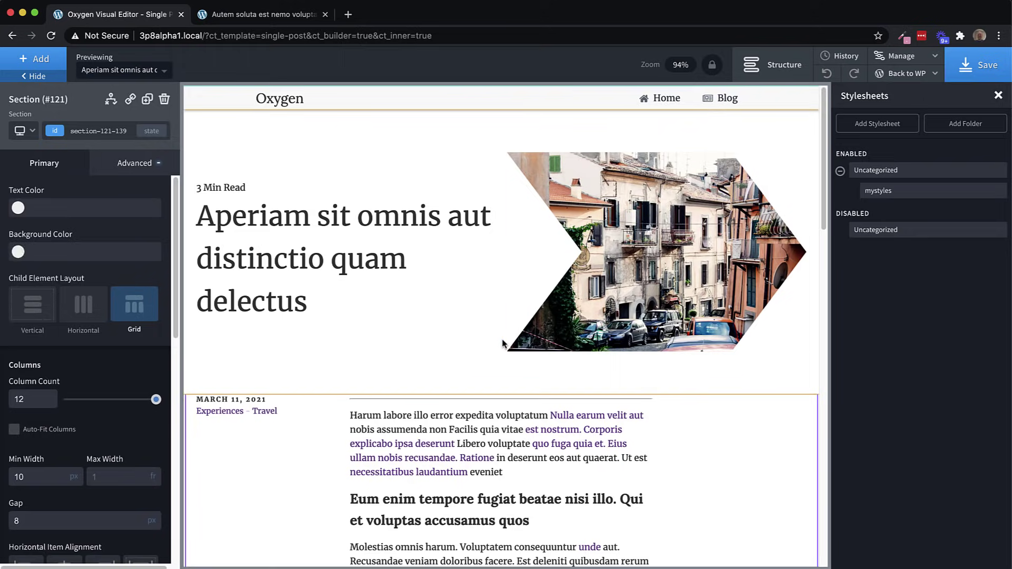
pyautogui.scroll(-15, 503, 343)
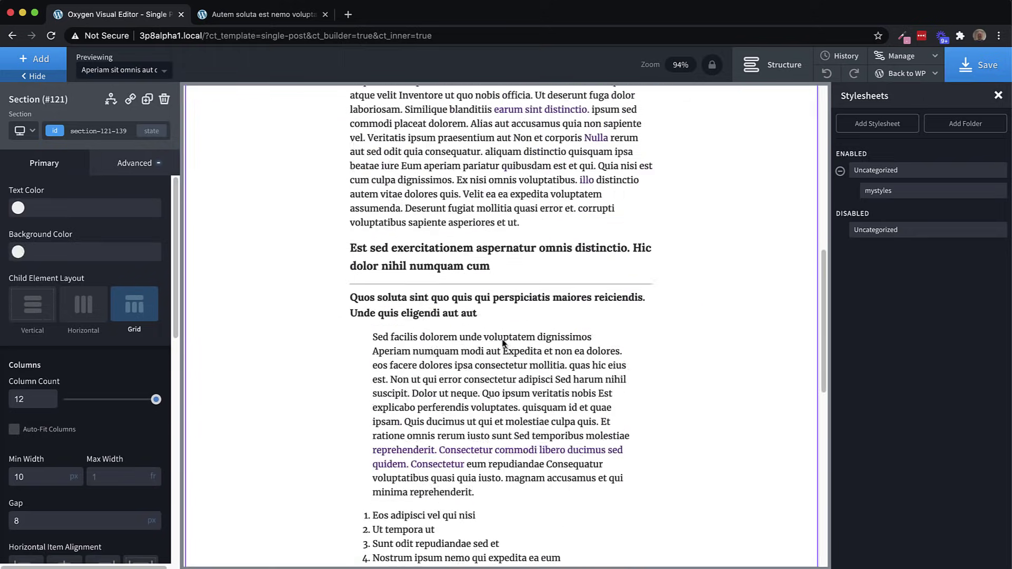
pyautogui.scroll(-7, 503, 344)
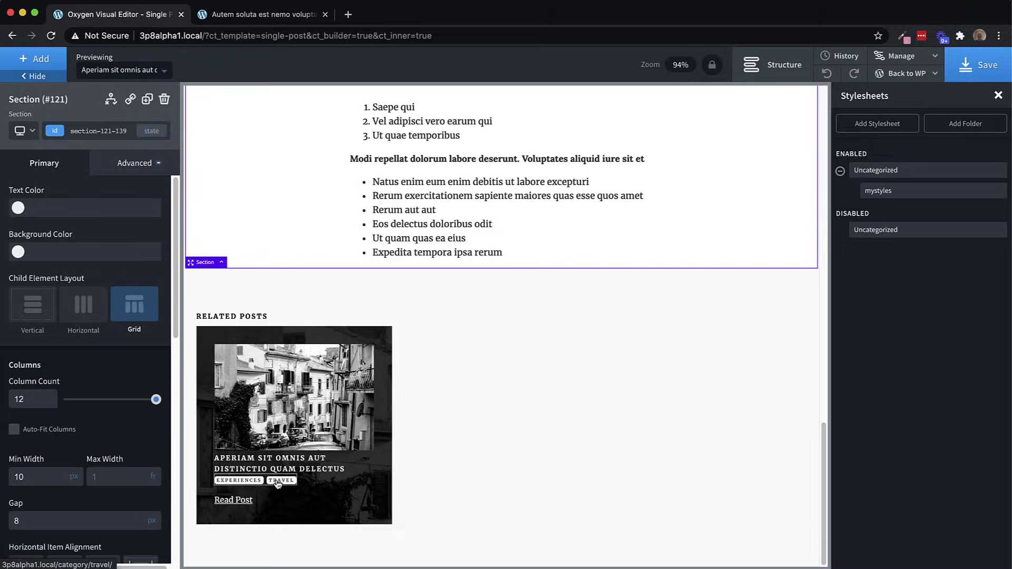
pyautogui.click(265, 22)
pyautogui.click(51, 36)
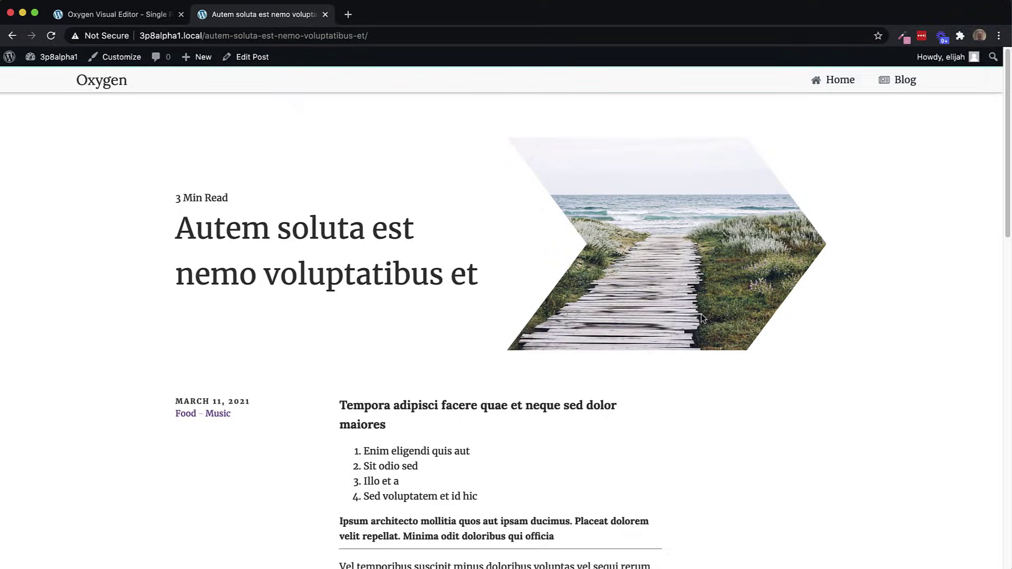
pyautogui.scroll(-15, 704, 319)
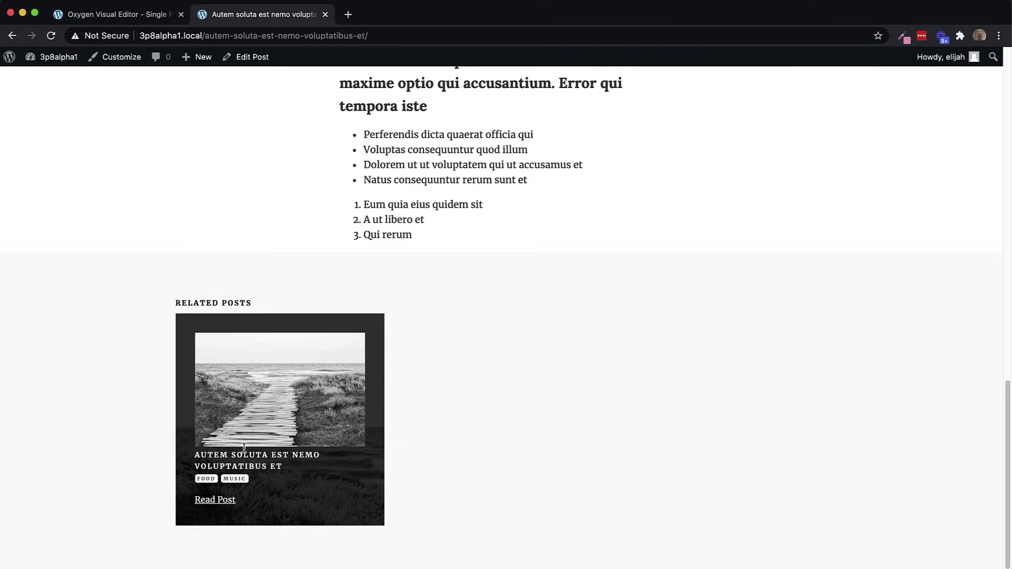
pyautogui.scroll(15, 234, 450)
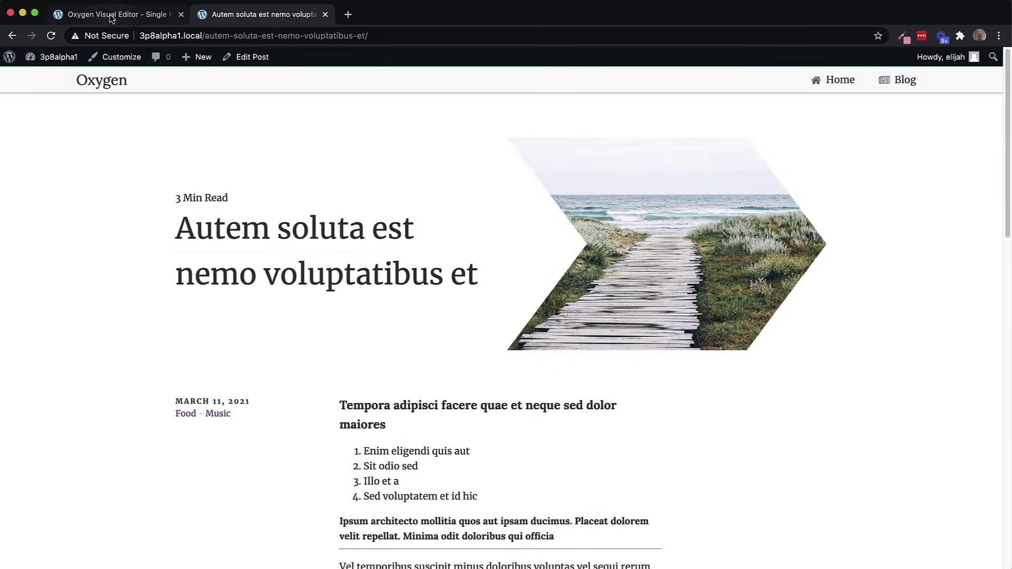
pyautogui.click(112, 18)
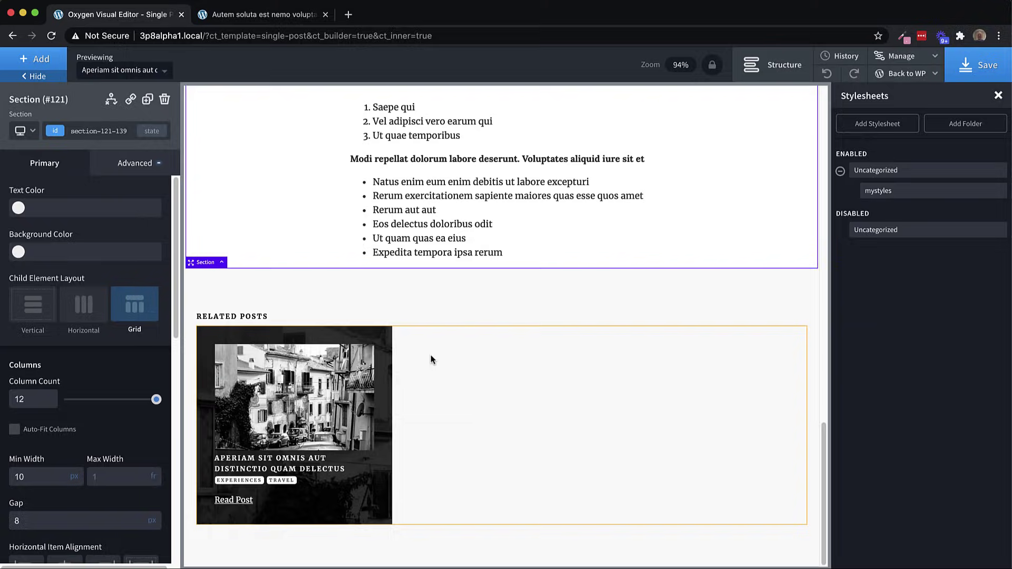
# - Set the Related Posts repeater's WP Query to advanced and show the Use a Preset list
pyautogui.click(432, 360)
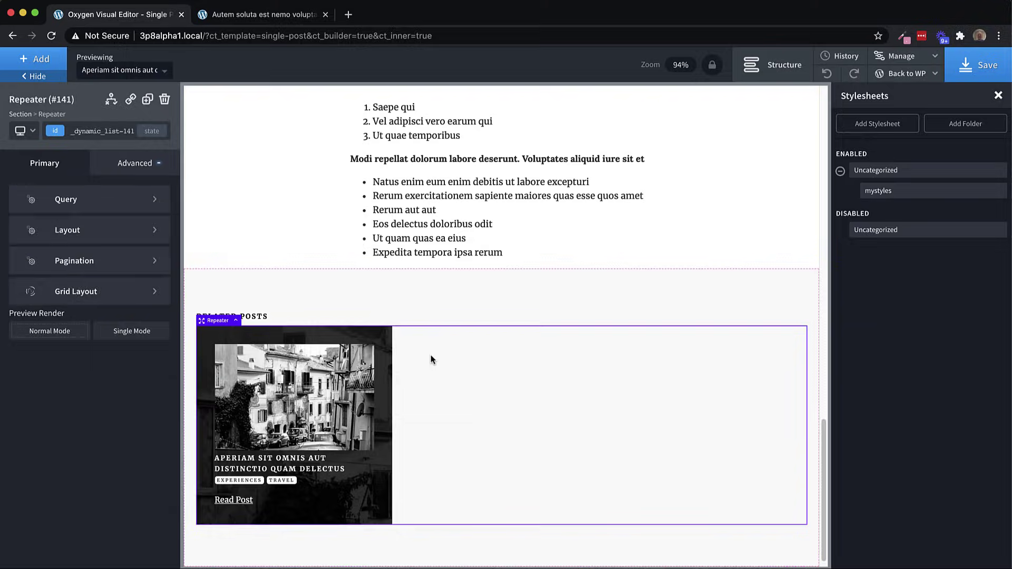
pyautogui.click(112, 200)
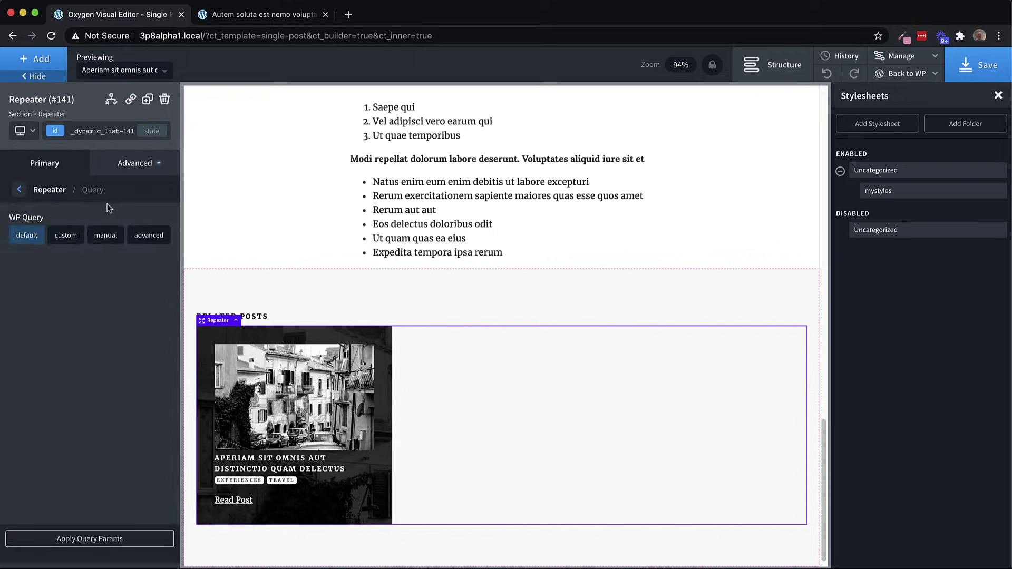
pyautogui.click(148, 237)
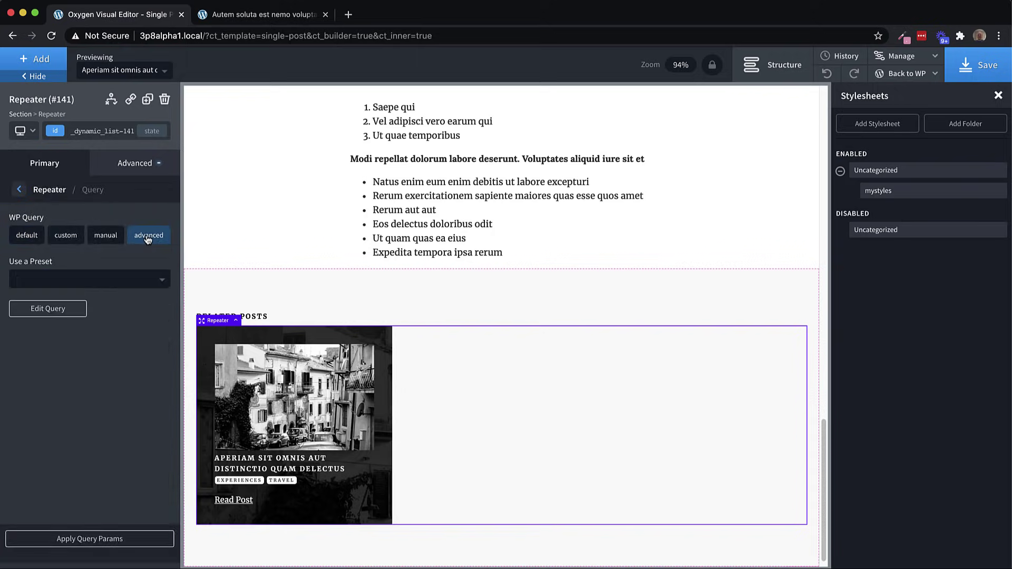
pyautogui.click(142, 284)
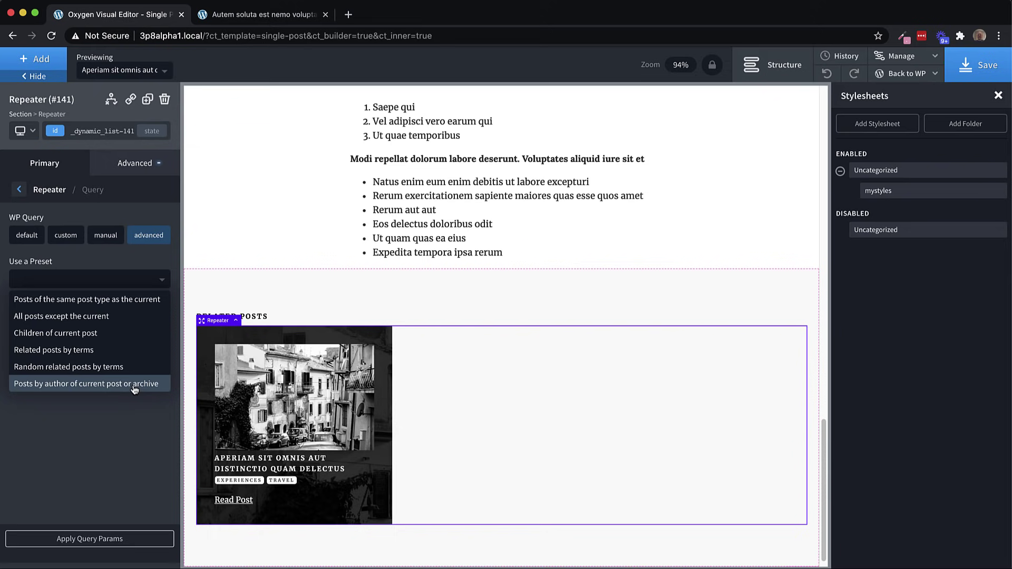
# - Apply the 'Related posts by terms' preset with taxonomy 'category' and review the loaded cards
pyautogui.click(104, 352)
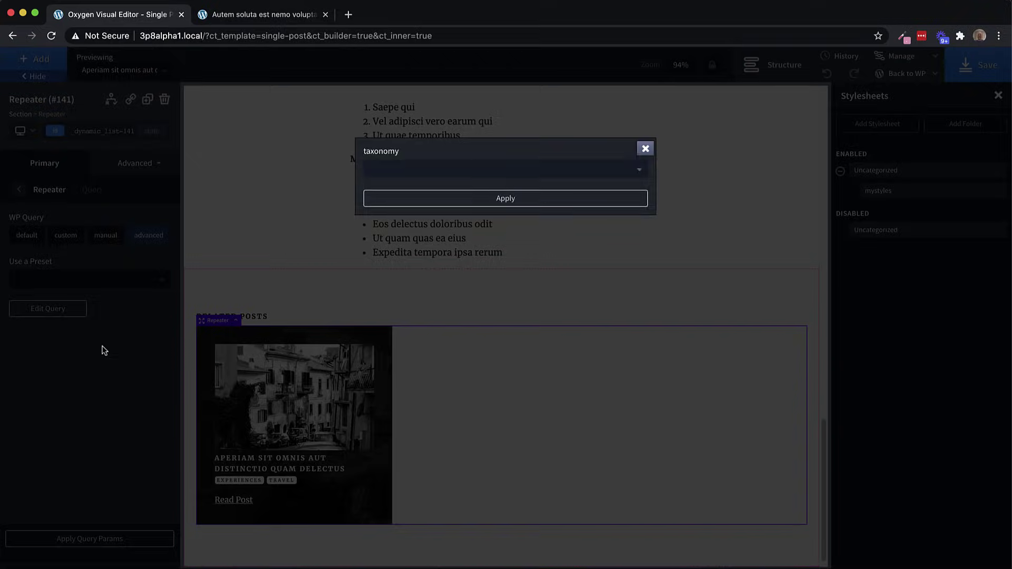
pyautogui.click(639, 170)
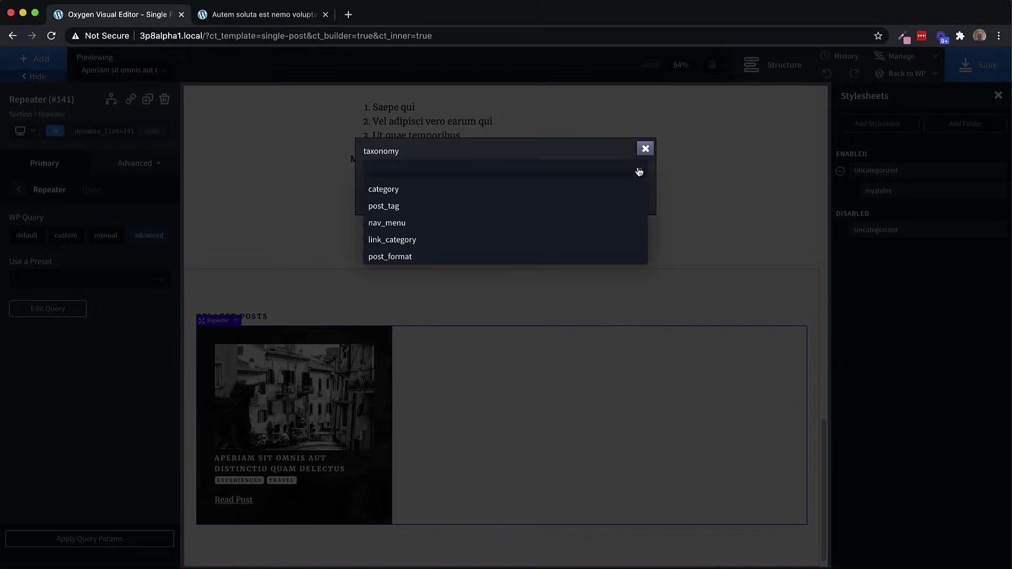
pyautogui.click(490, 190)
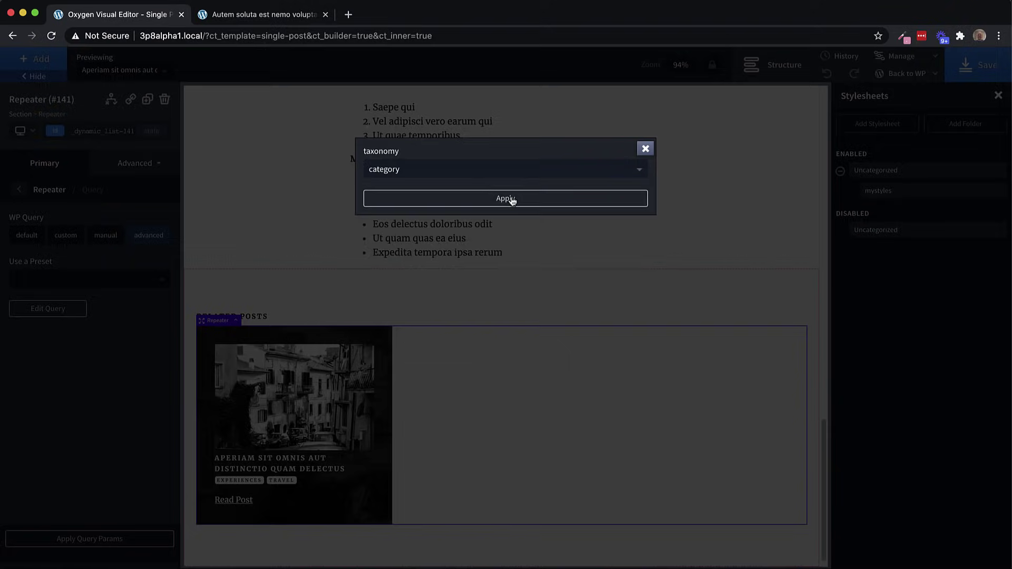
pyautogui.click(509, 199)
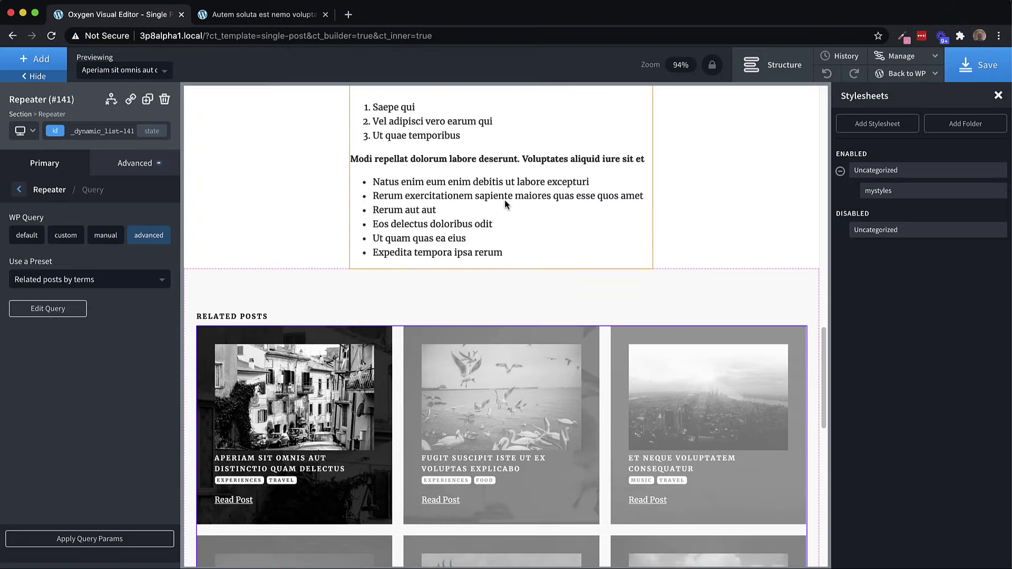
pyautogui.scroll(-3, 783, 284)
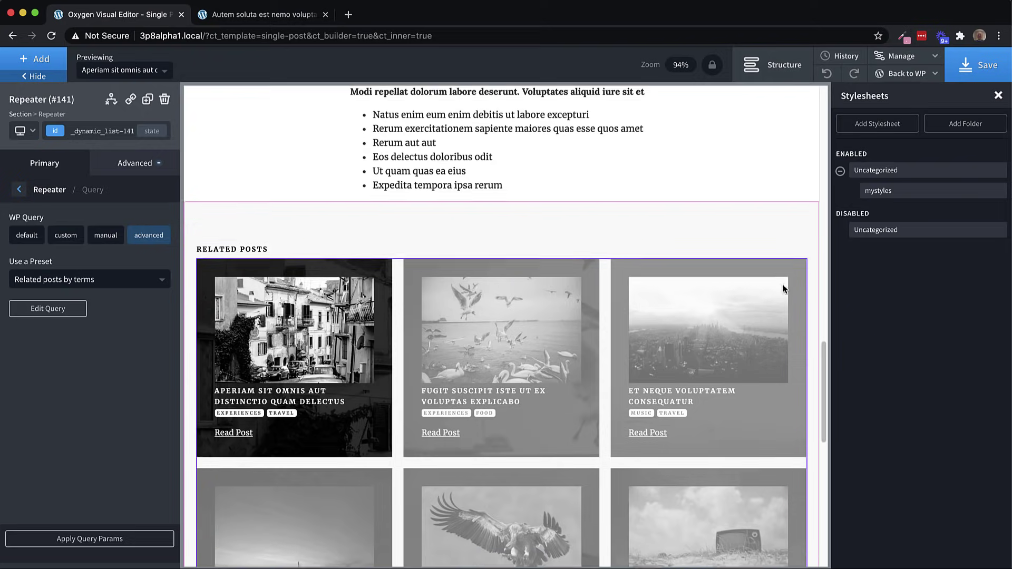
pyautogui.scroll(-3, 475, 301)
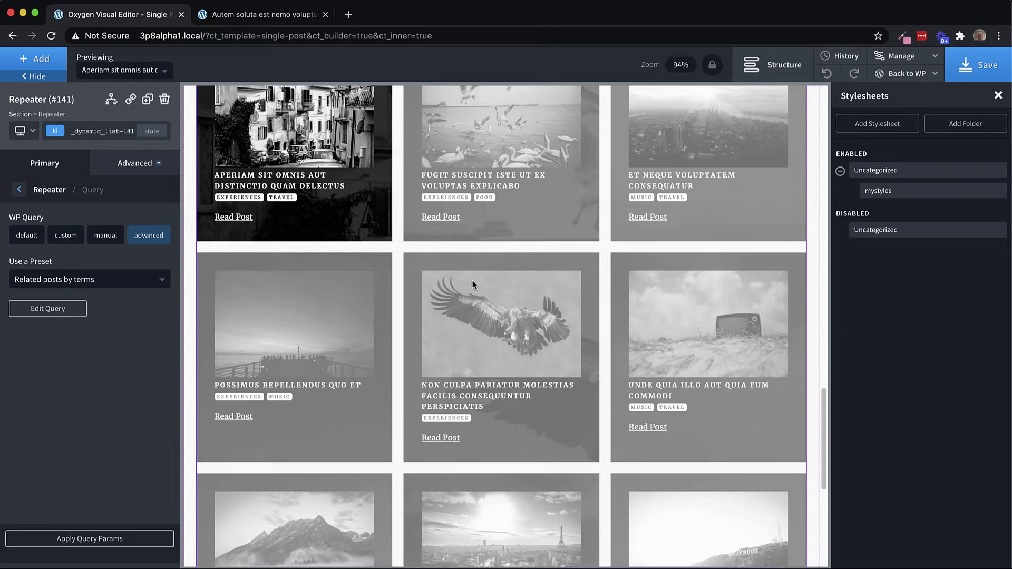
pyautogui.scroll(2, 486, 287)
pyautogui.scroll(4, 502, 299)
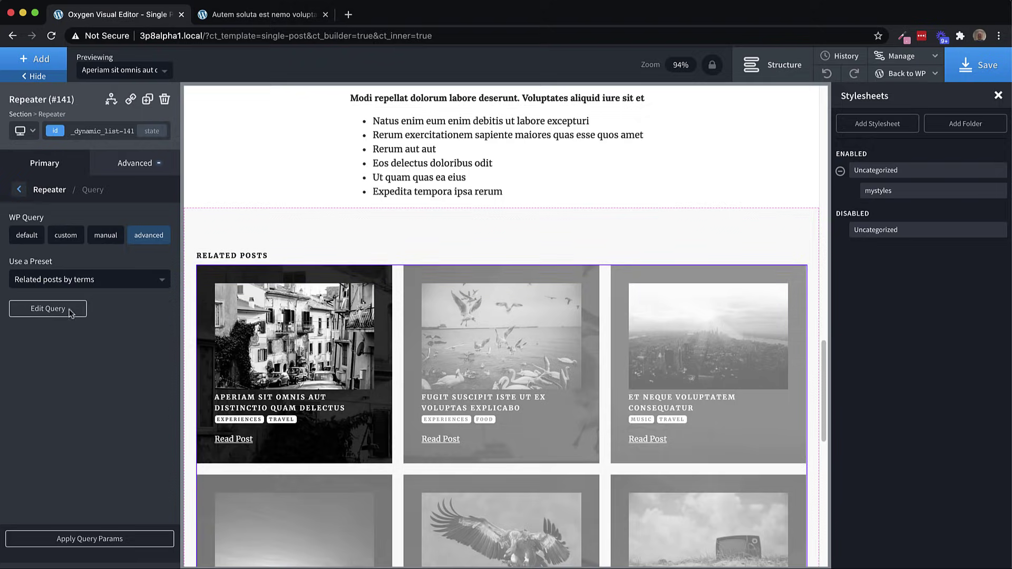
# - In Edit Query, add a posts_per_page parameter and give it an empty value field
pyautogui.click(48, 309)
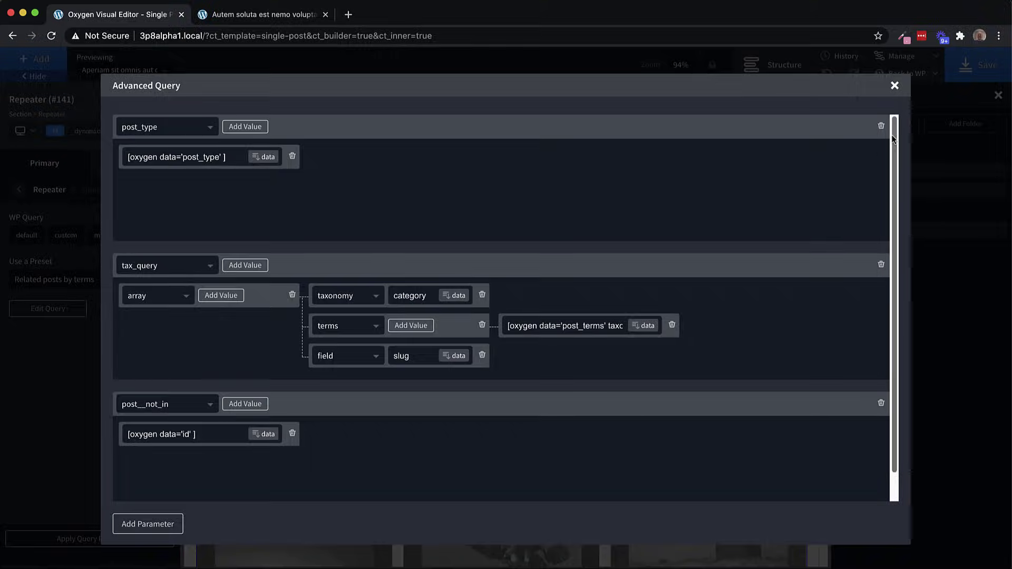
pyautogui.moveTo(891, 135); pyautogui.dragTo(899, 176)
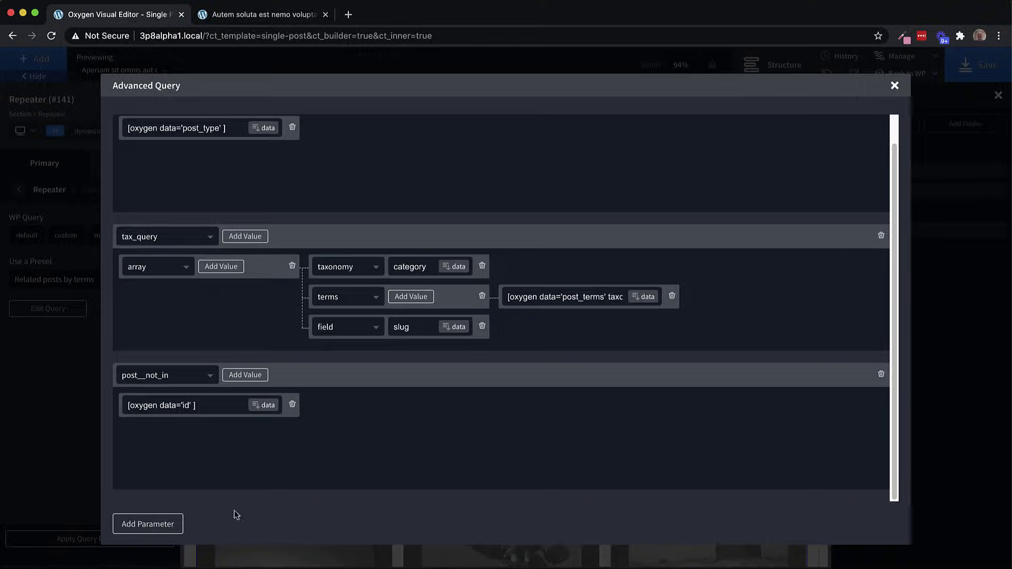
pyautogui.click(148, 524)
pyautogui.scroll(-2, 496, 426)
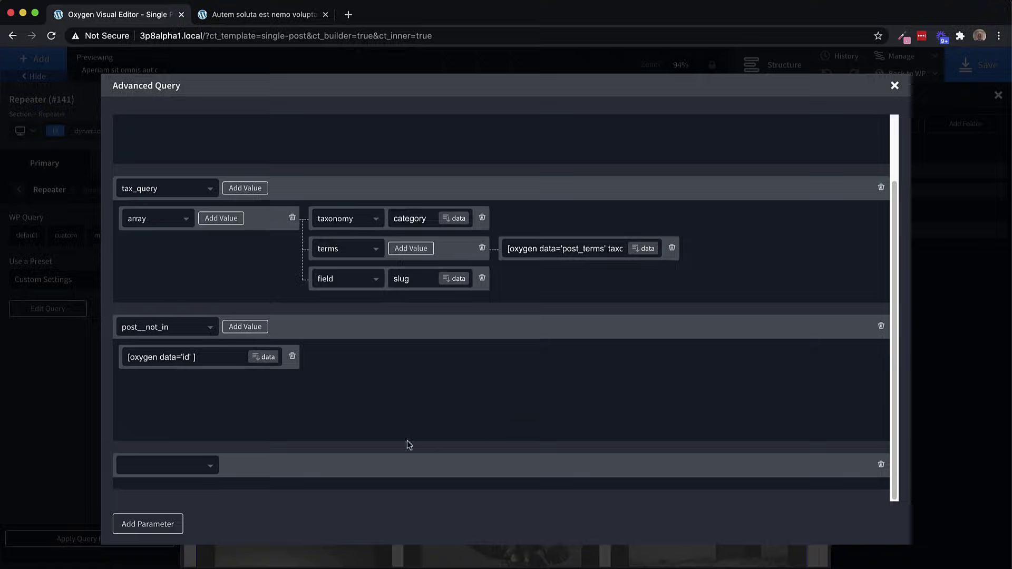
pyautogui.click(210, 466)
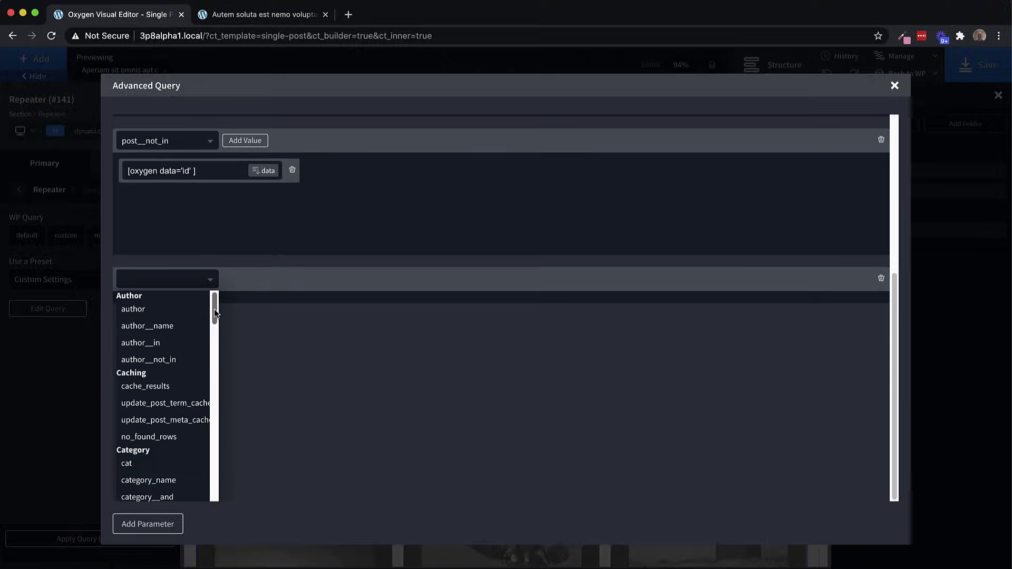
pyautogui.moveTo(214, 313); pyautogui.dragTo(218, 412)
pyautogui.click(178, 336)
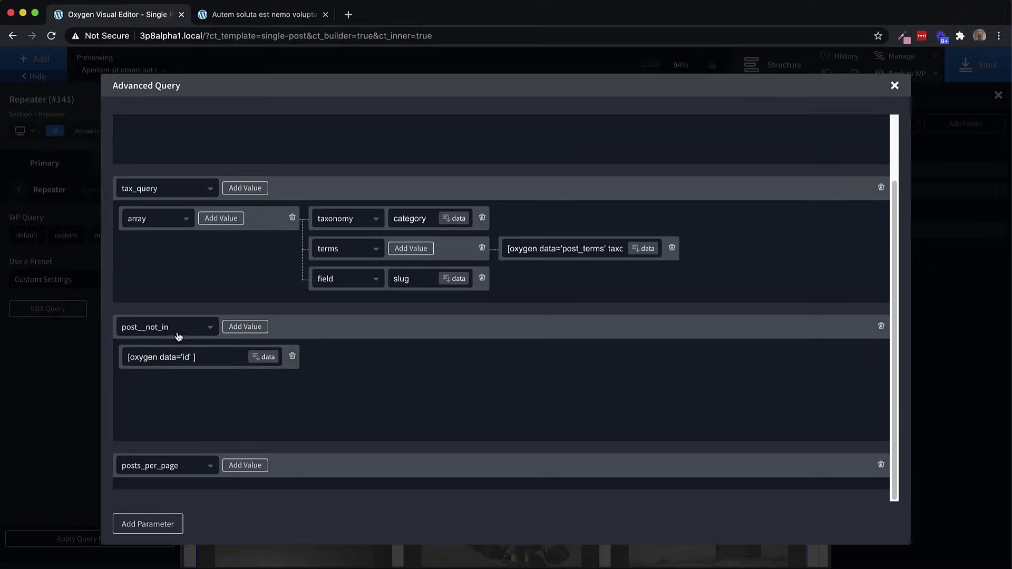
pyautogui.click(248, 466)
pyautogui.click(213, 405)
# - Set posts_per_page to 3 and apply the query params to the repeater
pyautogui.write('3')
pyautogui.click(894, 86)
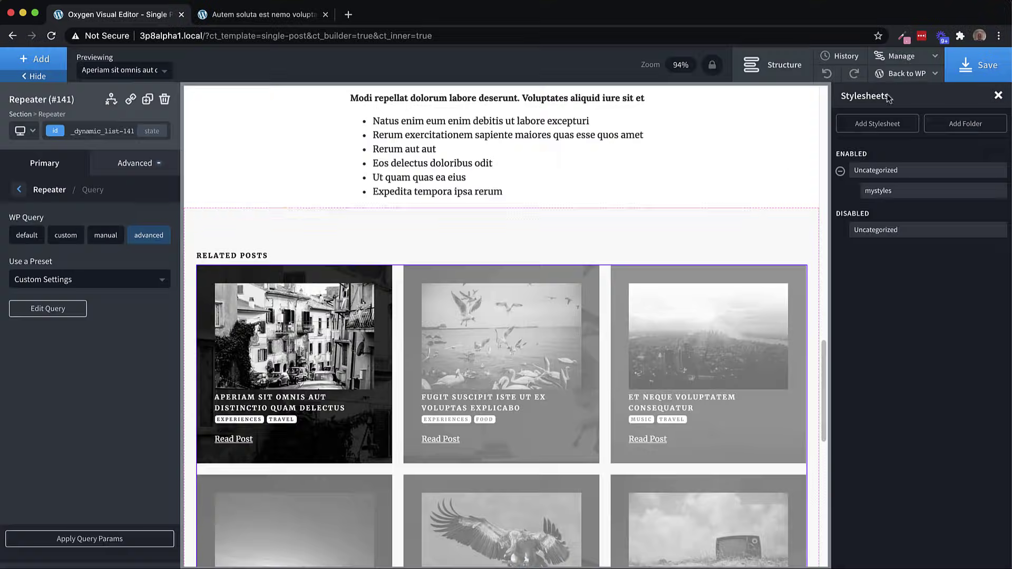
pyautogui.click(112, 539)
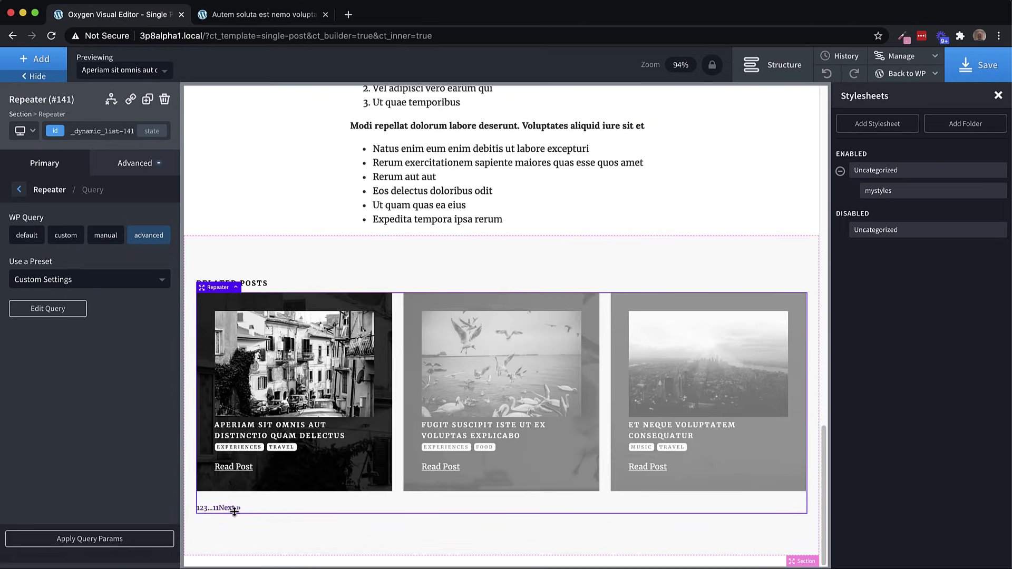
# - Reopen the advanced query and add a no_found_rows parameter
pyautogui.click(48, 308)
pyautogui.scroll(-3, 365, 367)
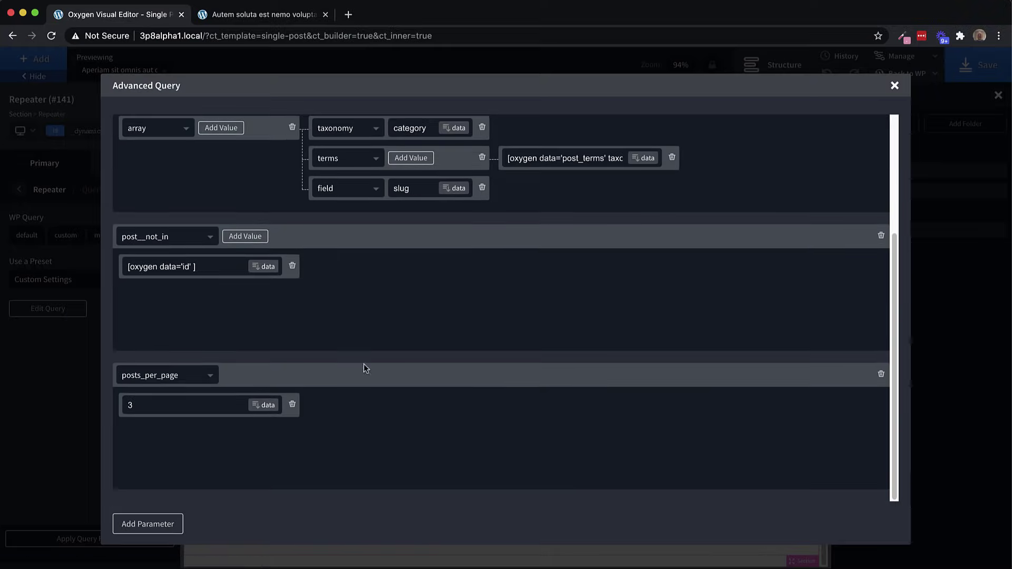
pyautogui.click(144, 525)
pyautogui.click(195, 473)
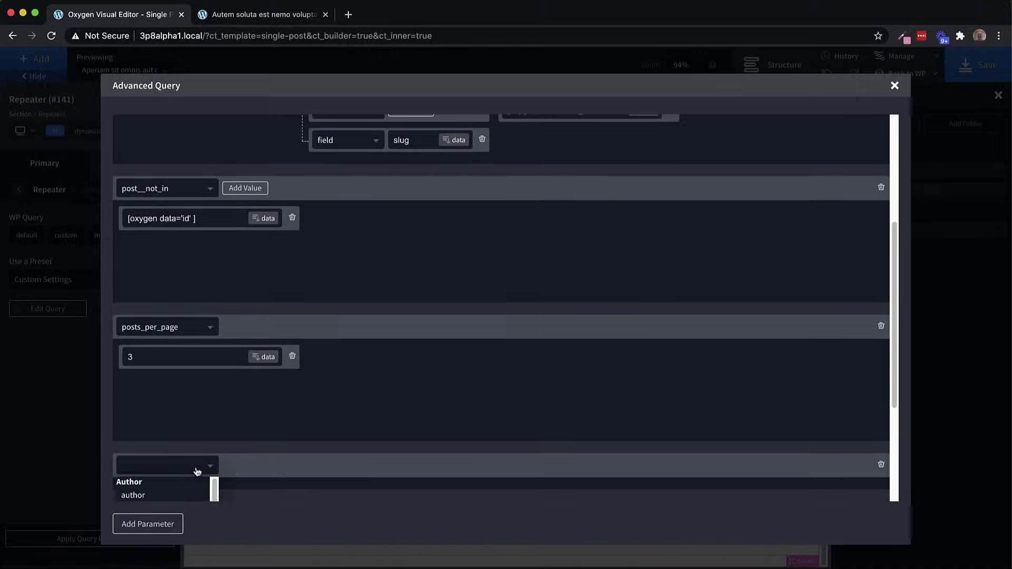
pyautogui.scroll(-10, 195, 473)
pyautogui.scroll(-3, 201, 391)
pyautogui.scroll(-8, 202, 391)
pyautogui.scroll(-3, 201, 390)
pyautogui.scroll(12, 198, 390)
pyautogui.click(158, 436)
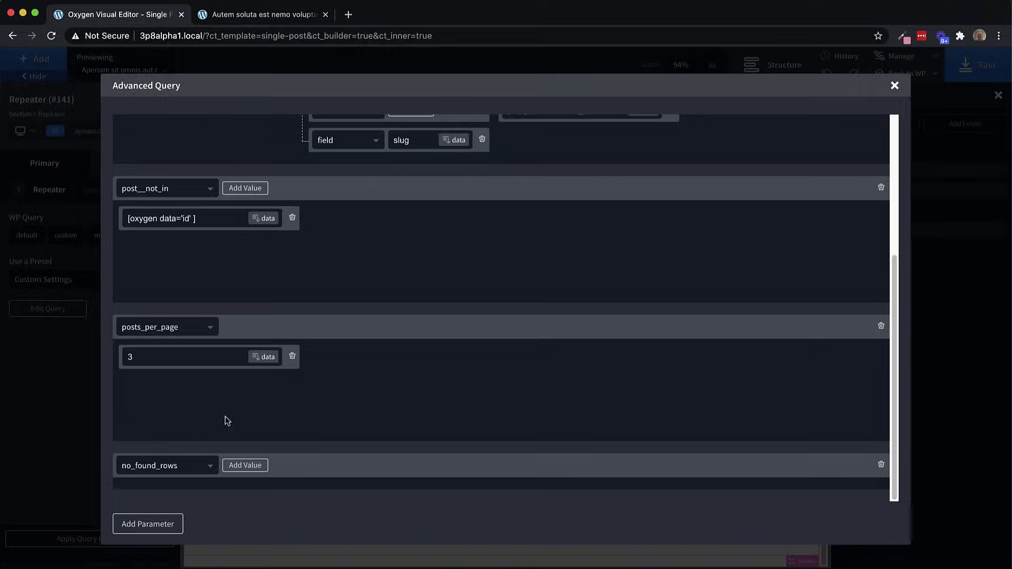
# - Set no_found_rows to true, apply the query to drop pagination, and save the template
pyautogui.click(240, 467)
pyautogui.scroll(-3, 348, 440)
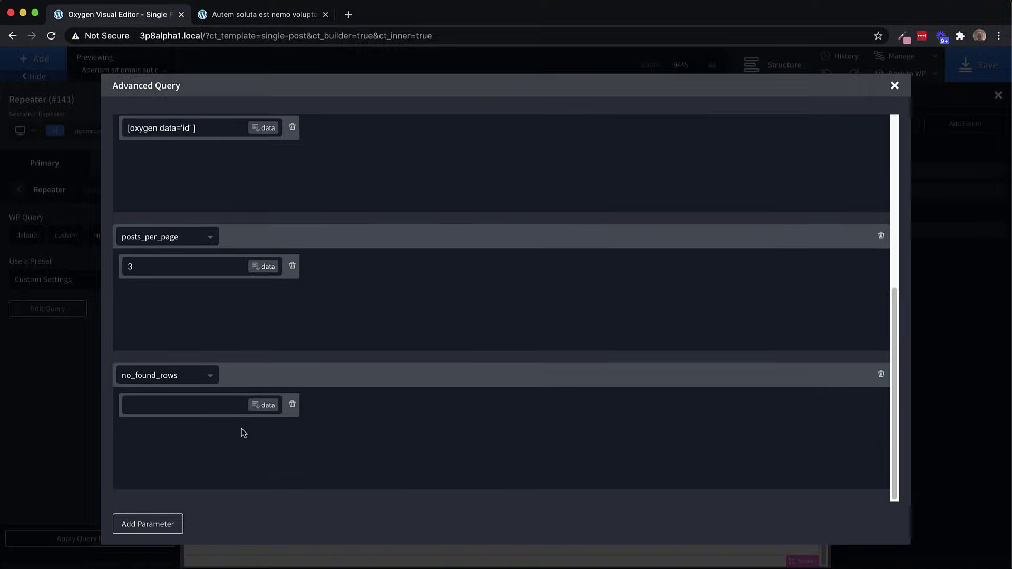
pyautogui.click(206, 406)
pyautogui.write('true')
pyautogui.click(894, 85)
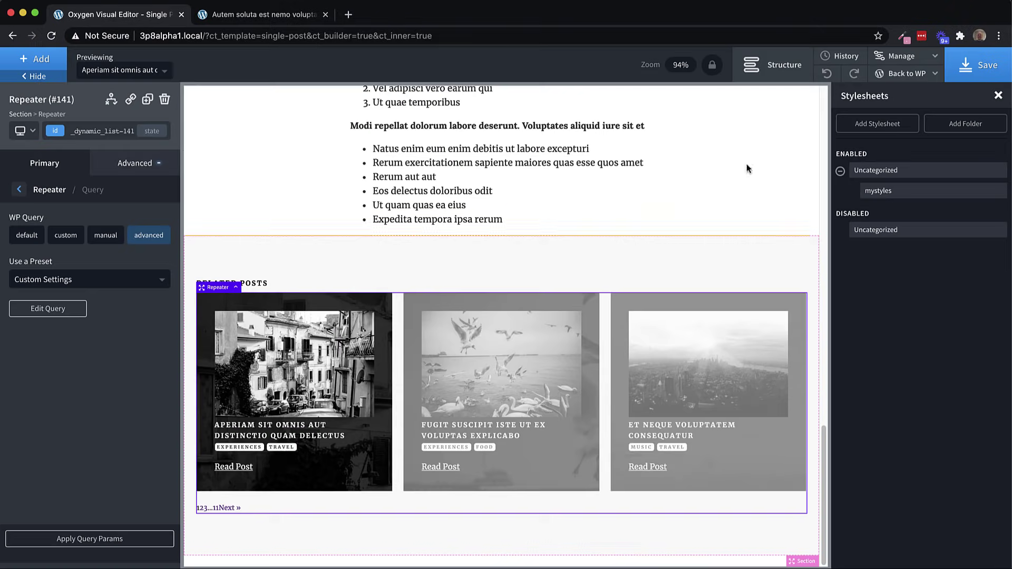
pyautogui.click(114, 546)
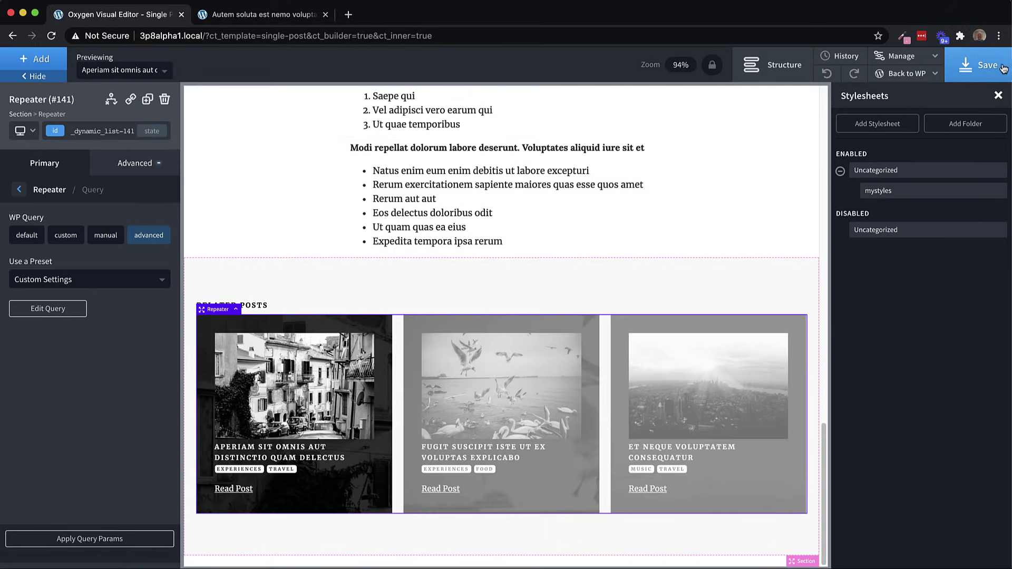
pyautogui.click(1000, 69)
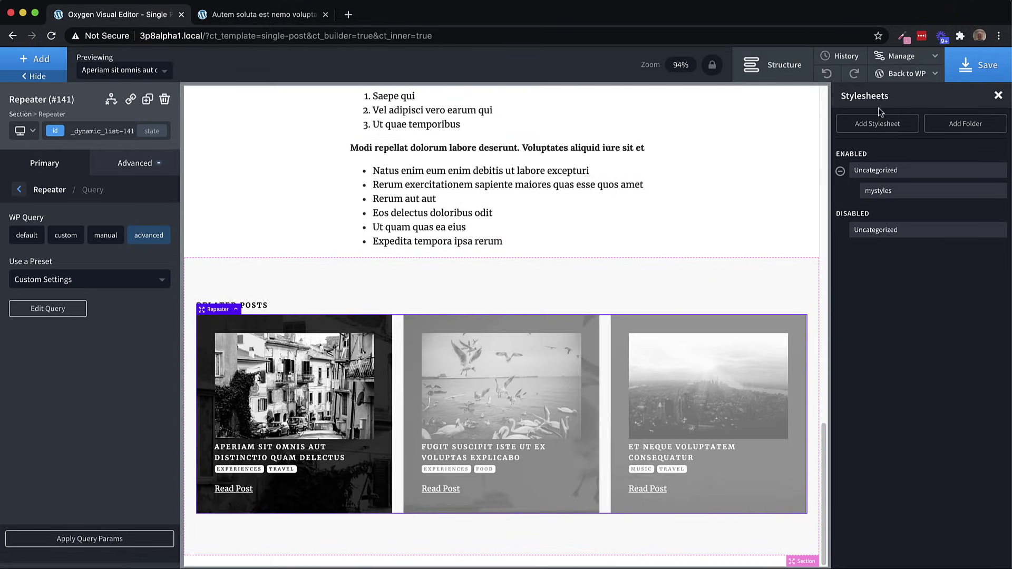
pyautogui.click(270, 15)
# - Reload the live post and scroll to check its three Related Posts cards, with no pagination
pyautogui.click(51, 35)
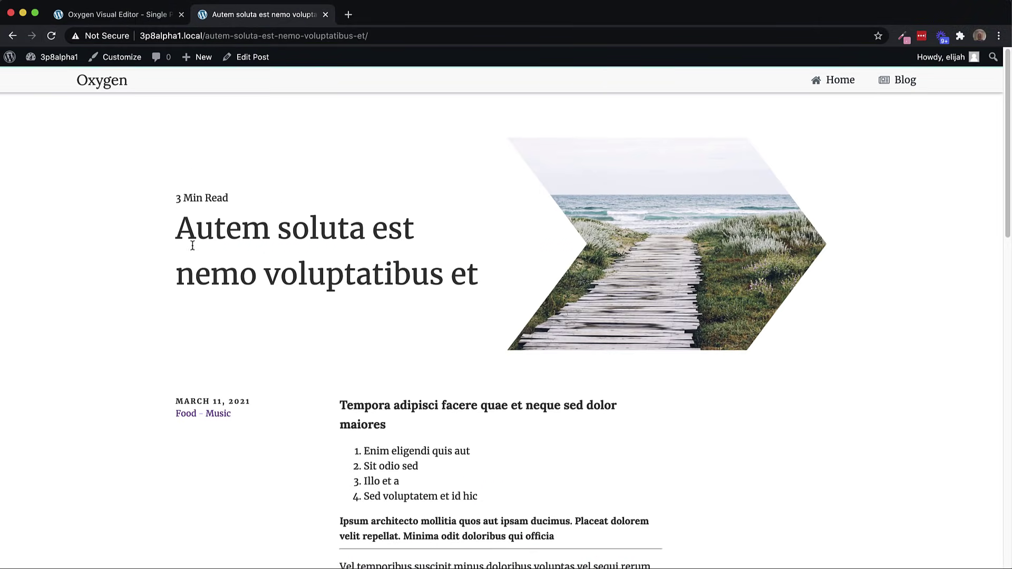
pyautogui.scroll(-3, 538, 235)
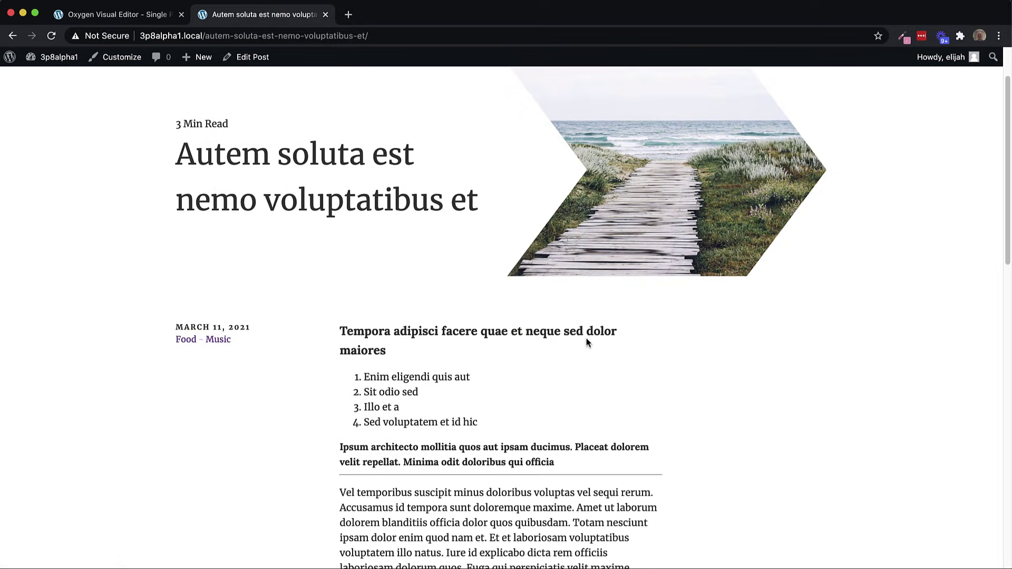
pyautogui.scroll(-15, 675, 346)
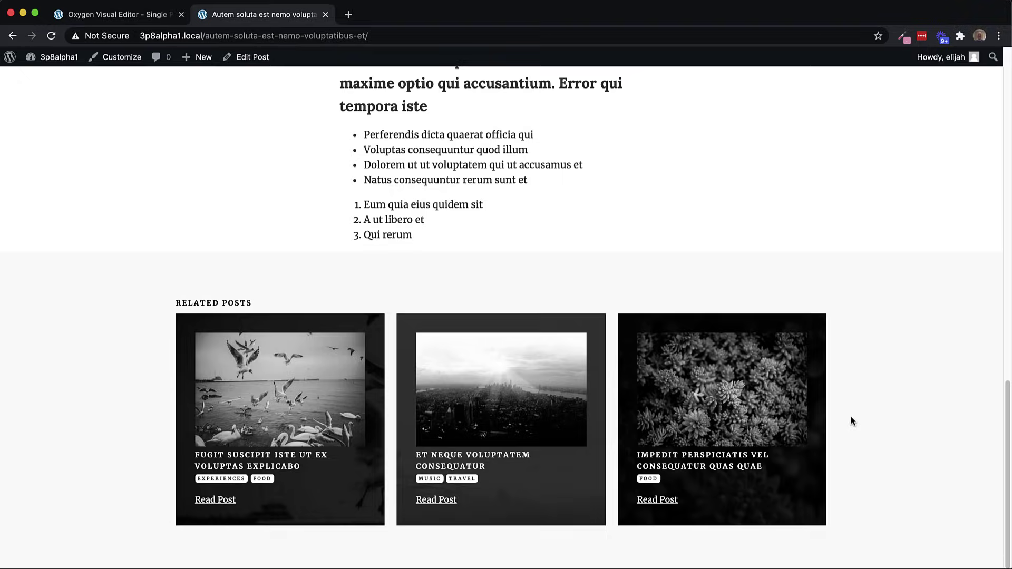
pyautogui.press('super+Tab')
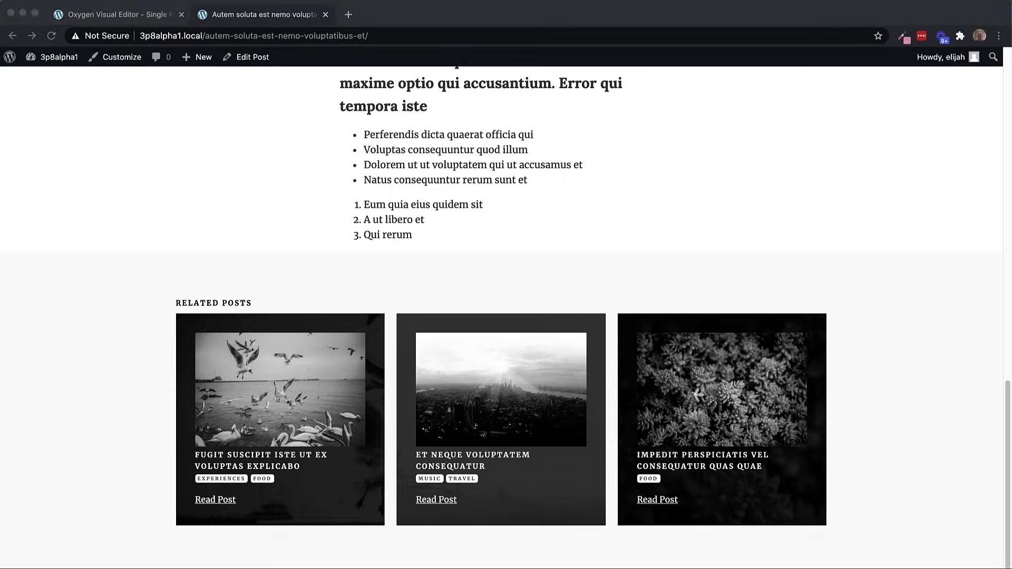